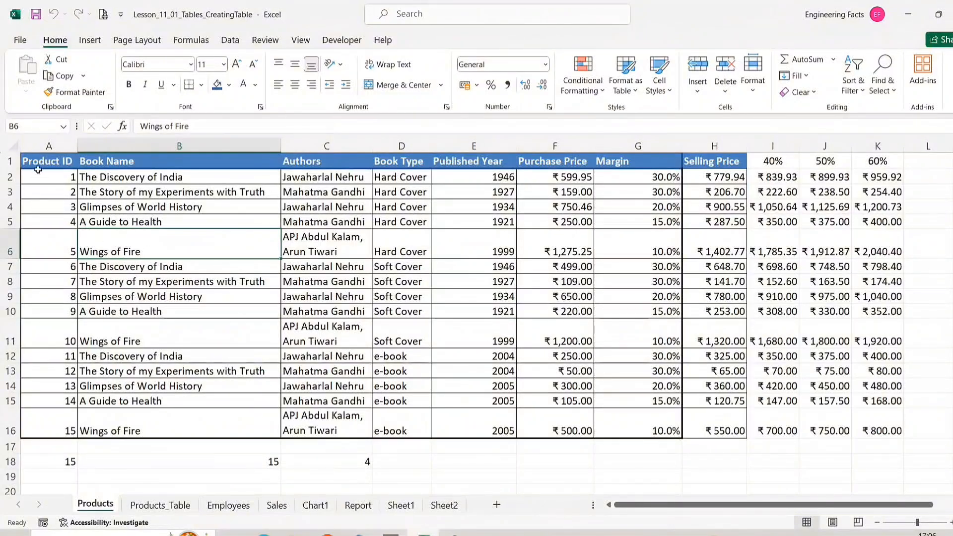
Delete columns I through L, which hold the 40%, 50% and 60% price columns beside the product data
drag(37, 162, 708, 423)
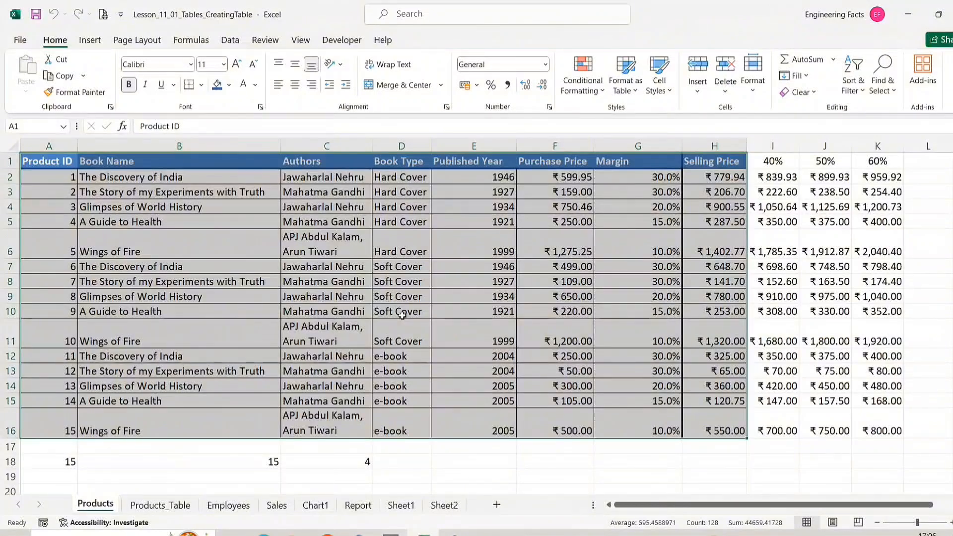
drag(773, 145, 906, 156)
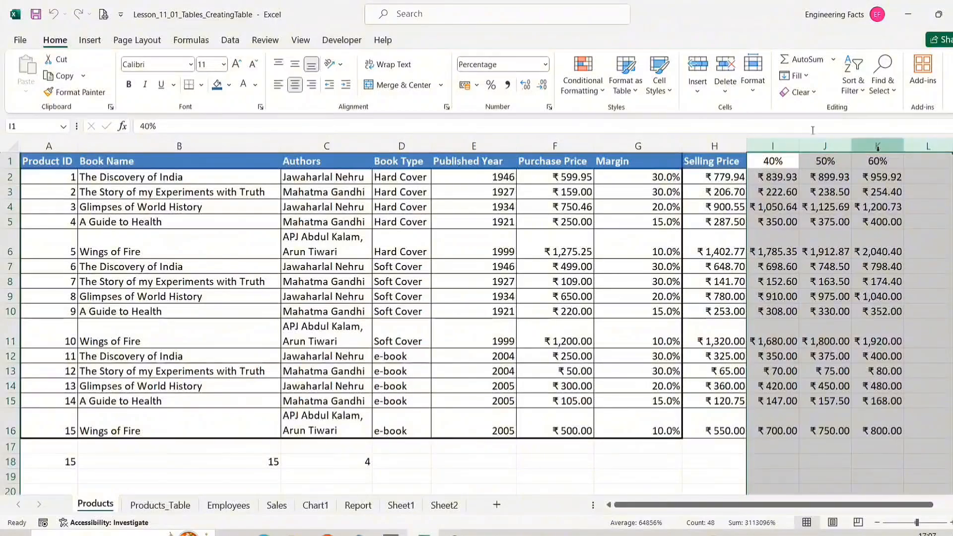
click(725, 70)
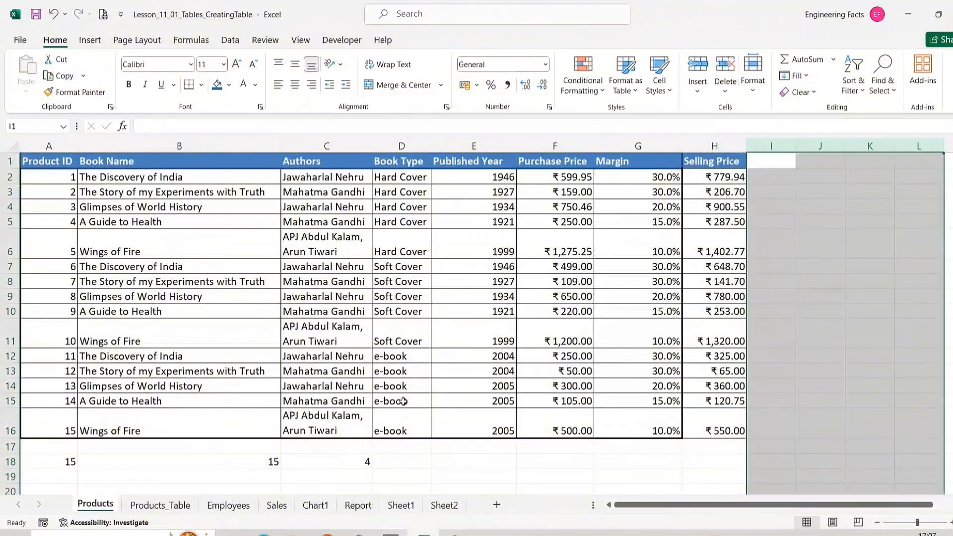
Clear the count formulas in cells A18:C18 below the product data
drag(68, 462, 362, 469)
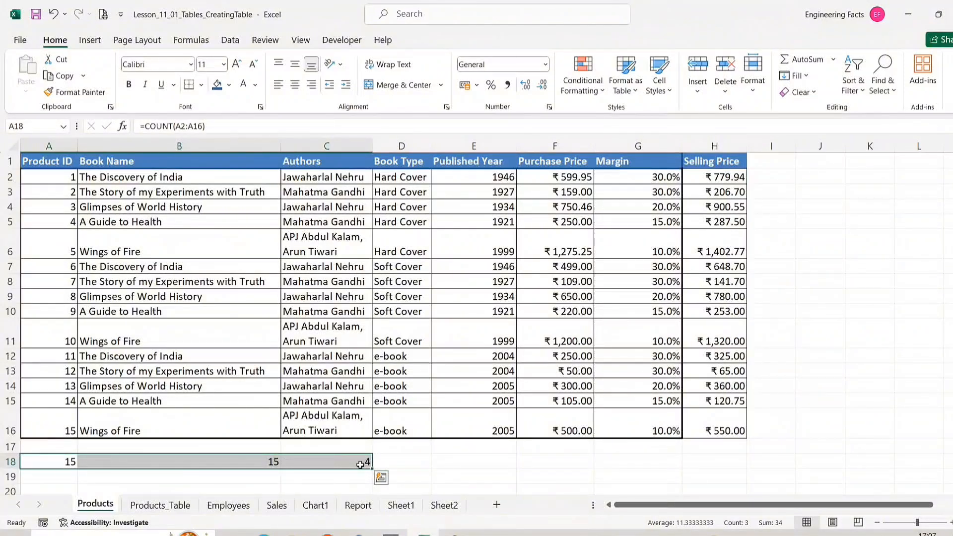
key(Delete)
click(393, 463)
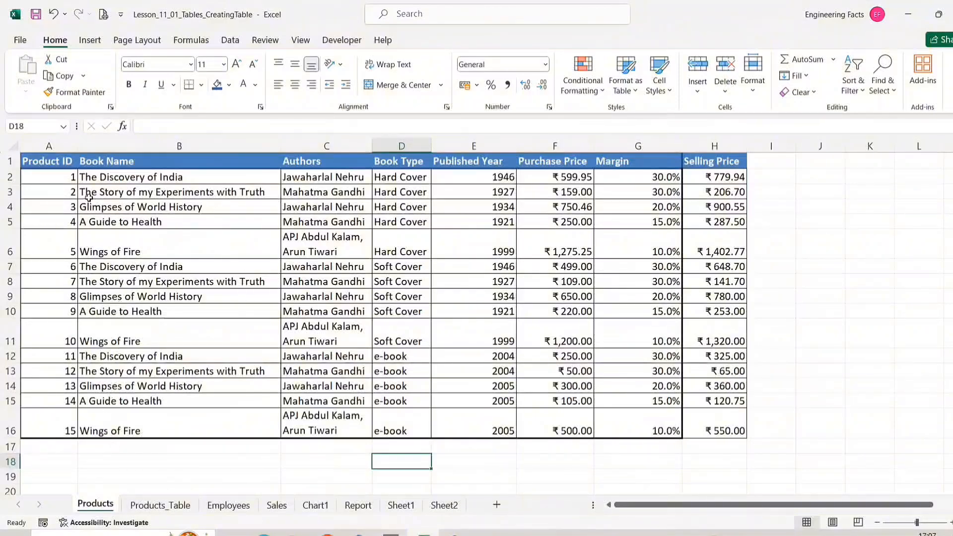
Create a copy of the Products sheet in the same workbook, placed before the Products_Table sheet
right_click(94, 507)
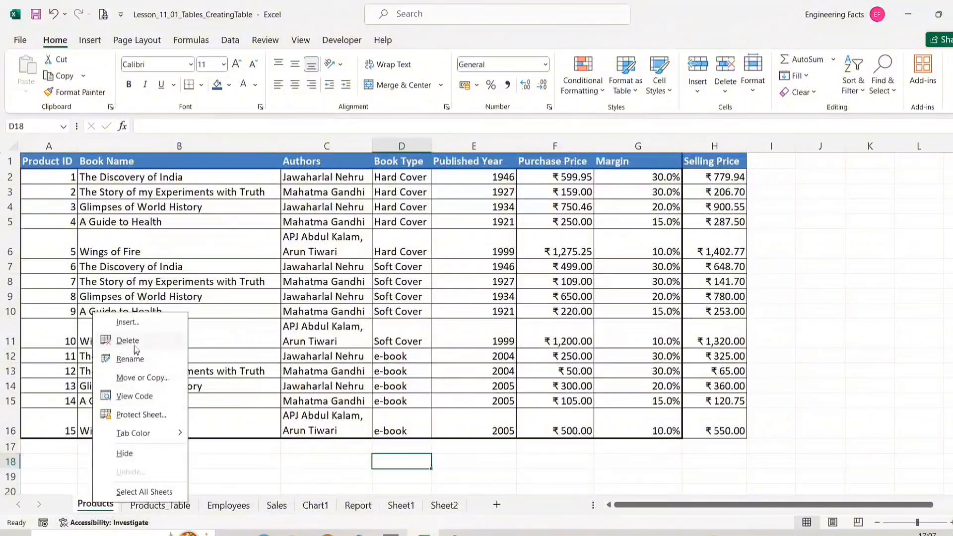
click(142, 378)
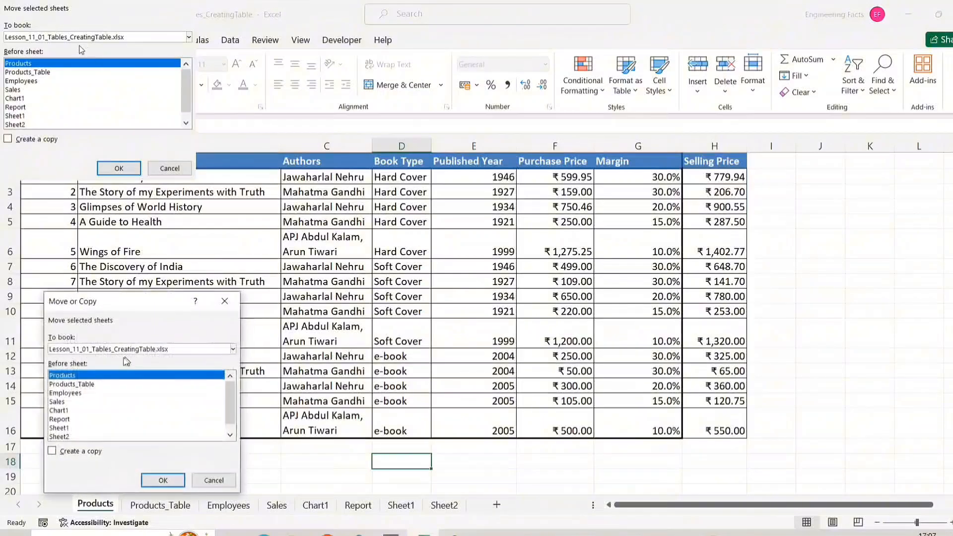
click(90, 384)
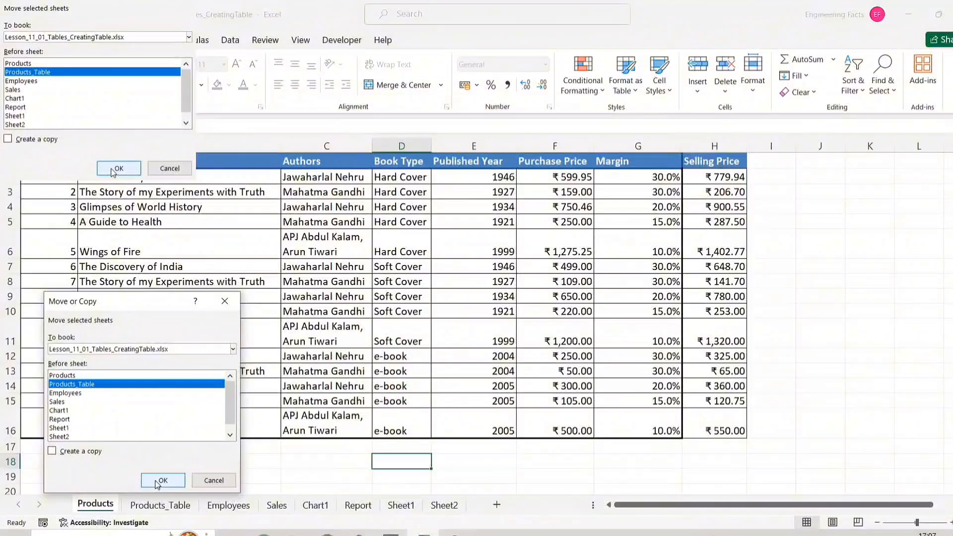
click(52, 451)
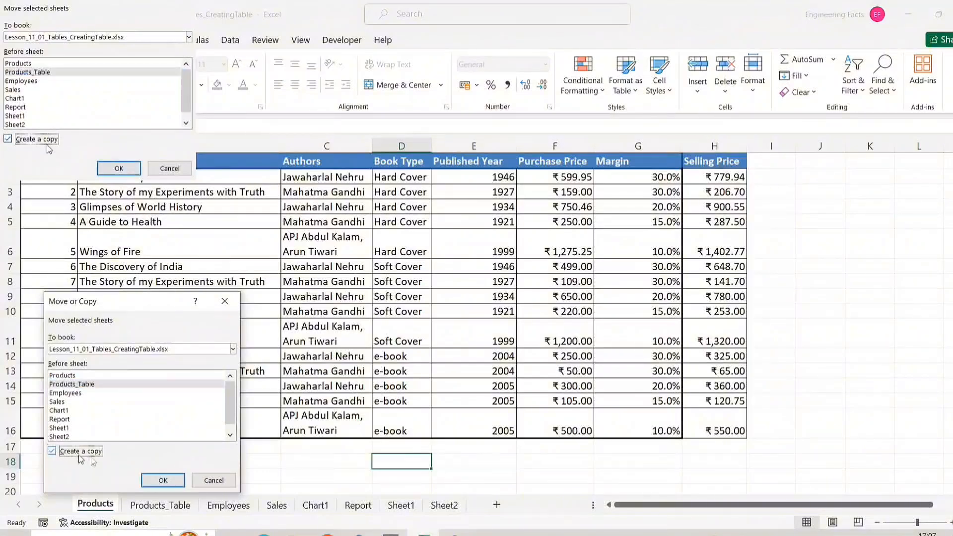
click(154, 480)
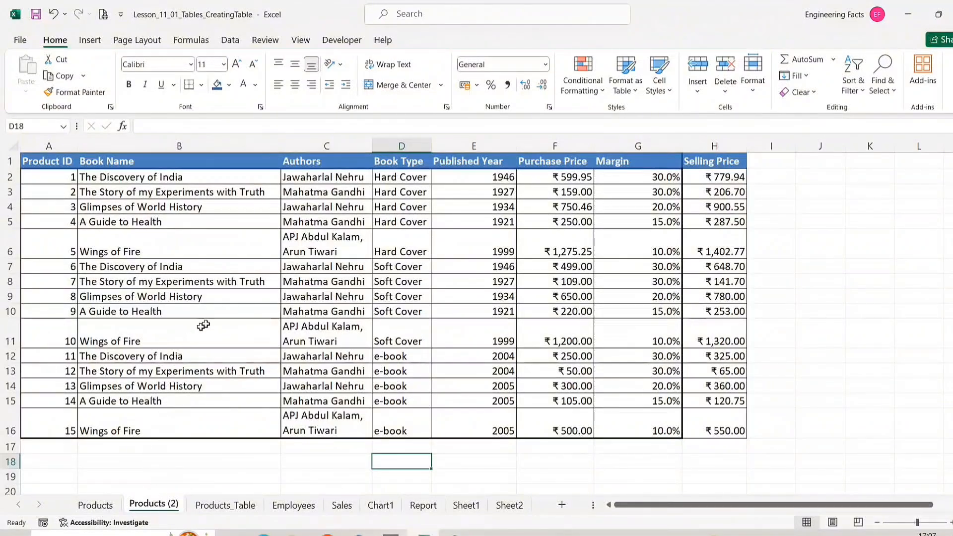
Rename the copied Products (2) sheet as "Products Table"
right_click(159, 505)
click(207, 358)
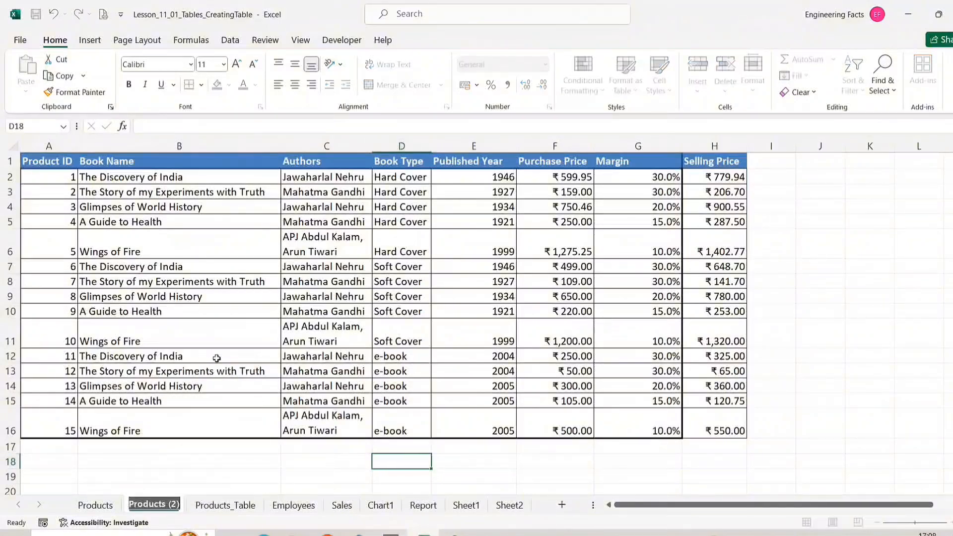
text(Prod)
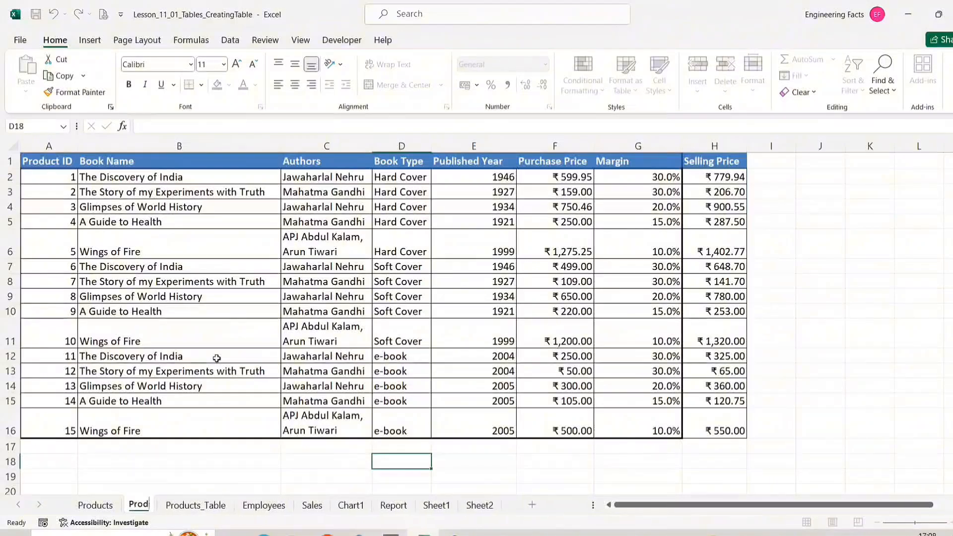
text(ucts Table)
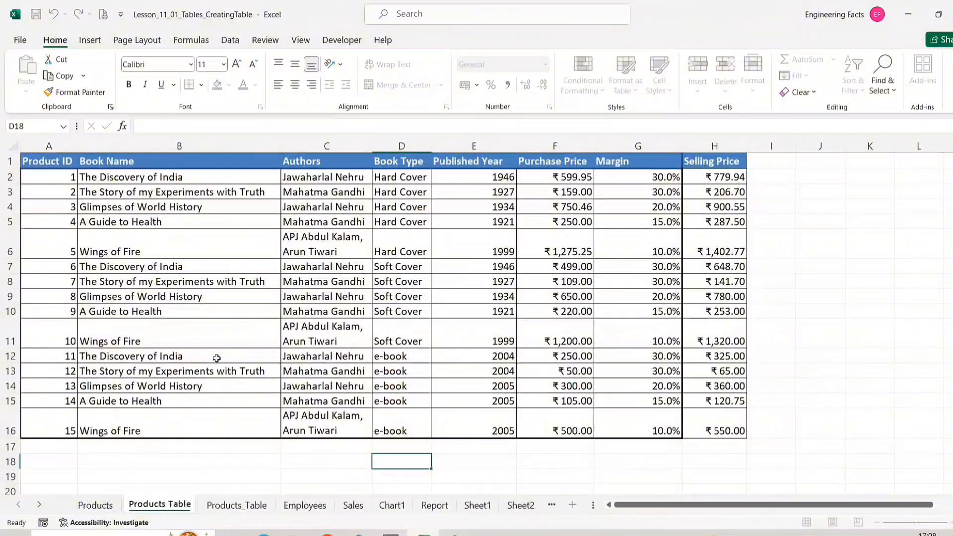
key(Return)
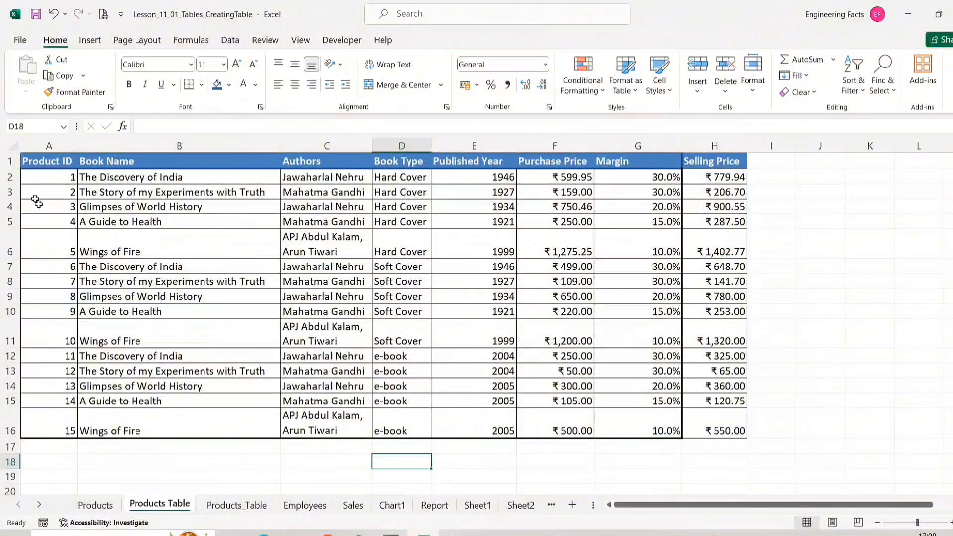
Convert the product data in A1:H16 into a table that has headers
drag(49, 165, 709, 410)
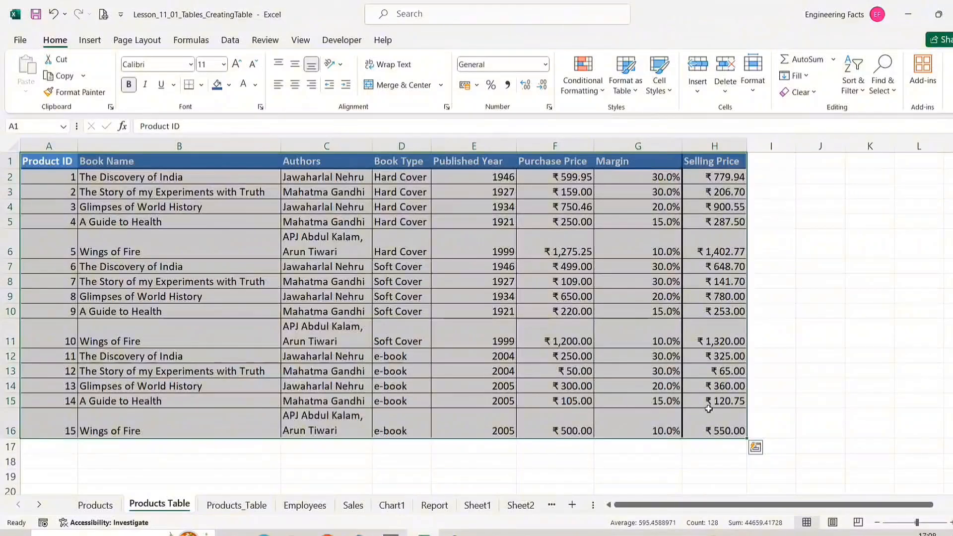
click(87, 40)
click(121, 69)
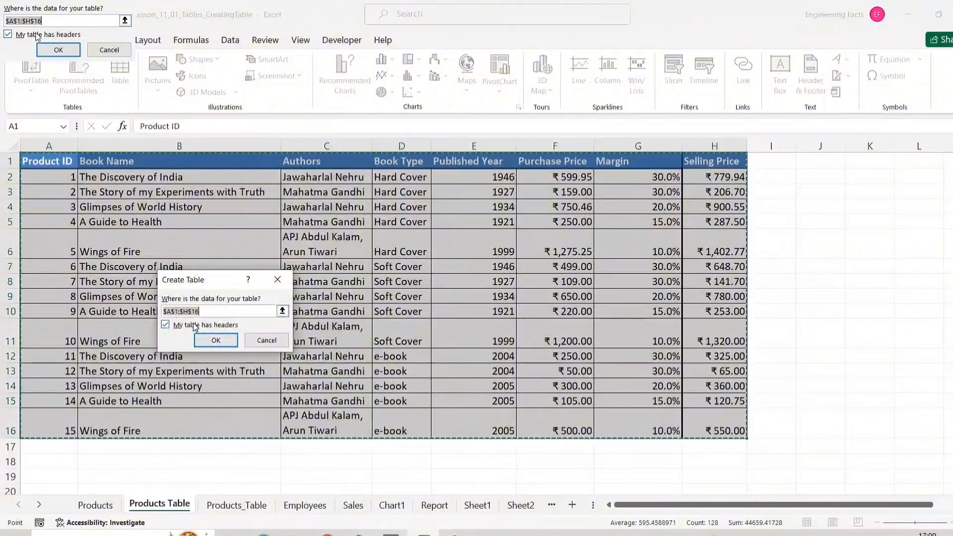
click(166, 326)
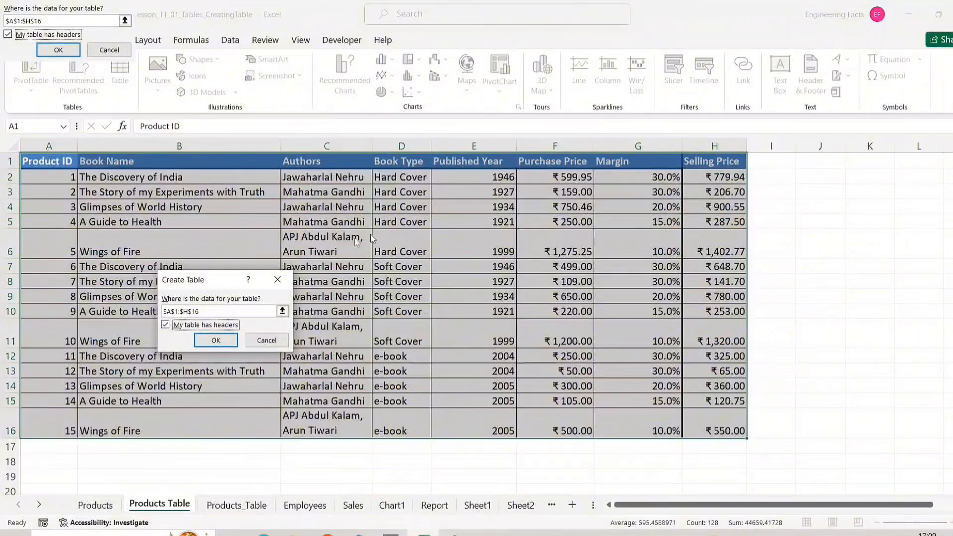
click(215, 342)
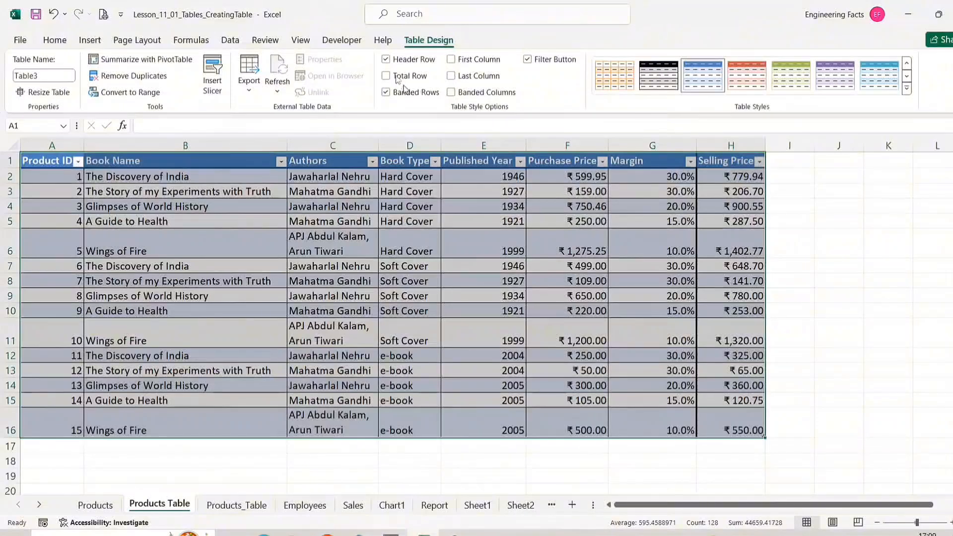
Try the table without its header row and without banded rows, turning each option back on
click(387, 61)
click(388, 61)
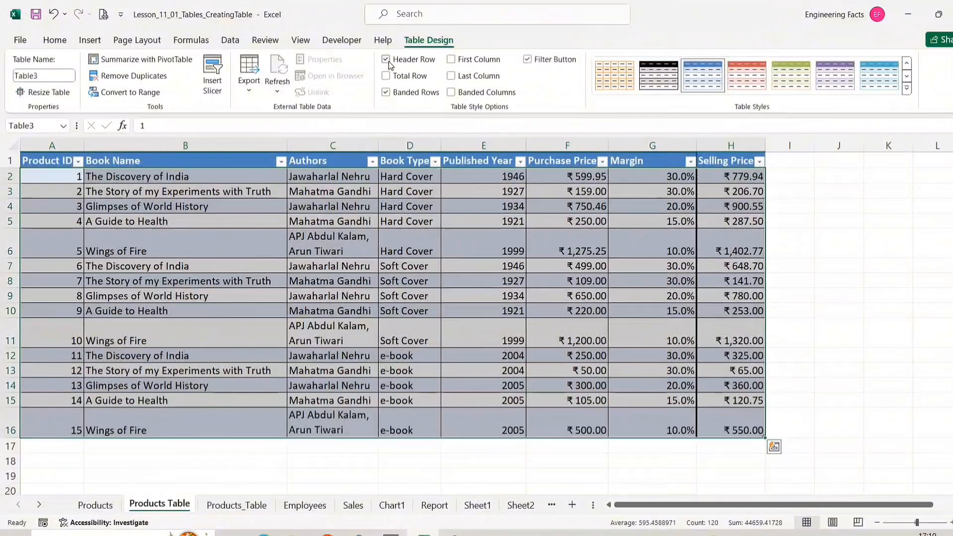
click(386, 92)
click(387, 92)
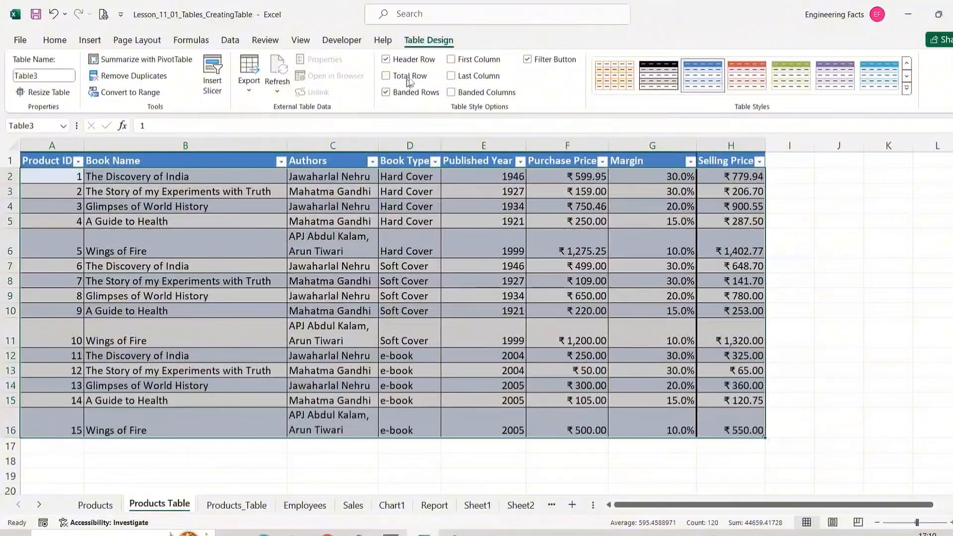
Try the First Column, Last Column and Banded Columns style options on the table, switching each off again
click(452, 60)
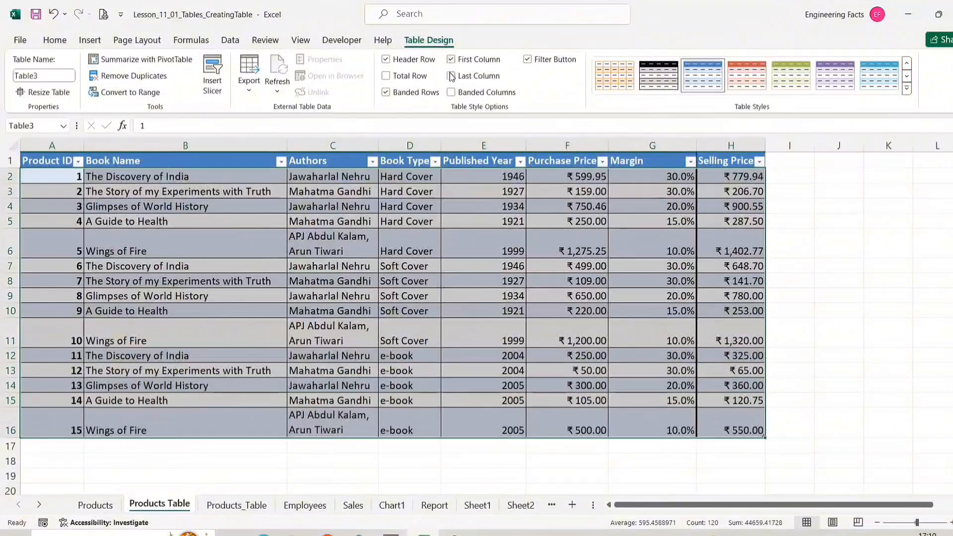
click(451, 76)
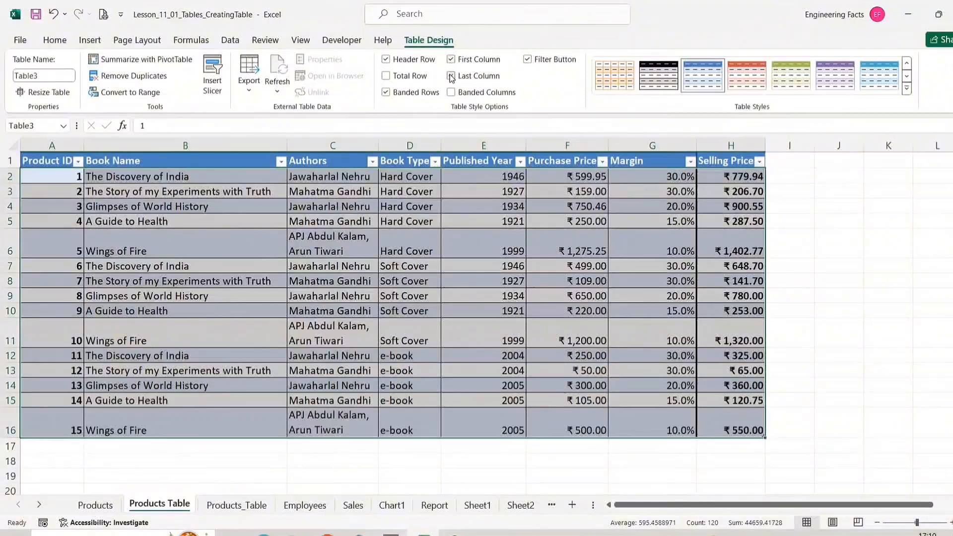
click(451, 76)
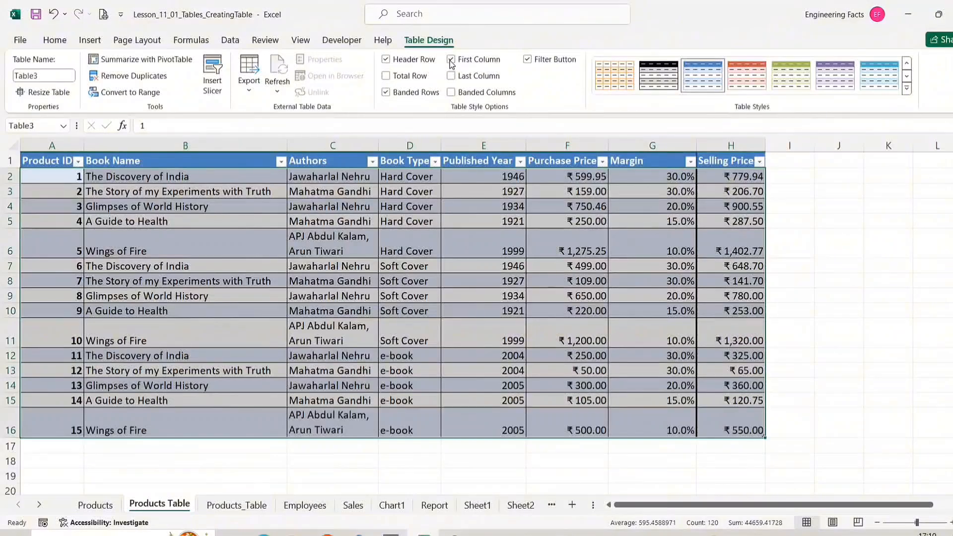
click(451, 60)
click(452, 93)
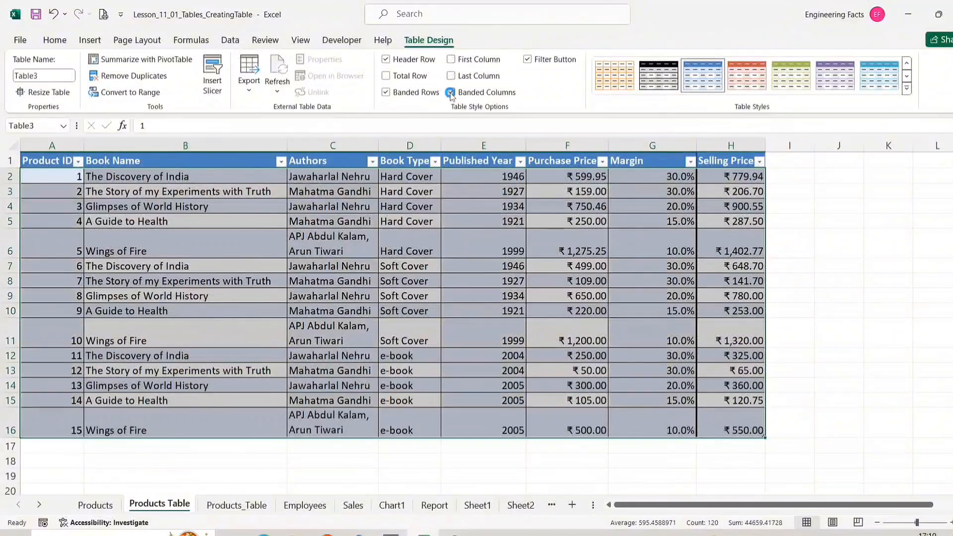
click(452, 94)
click(451, 94)
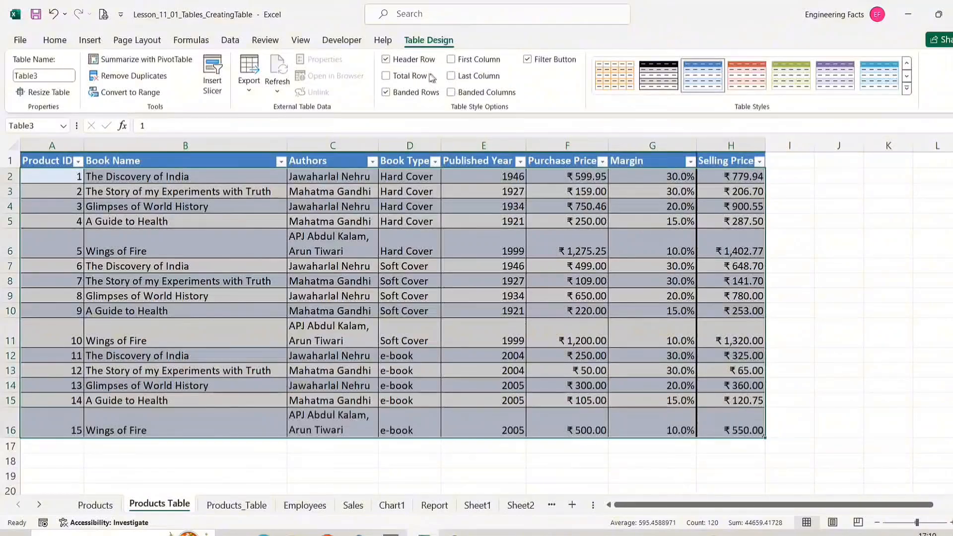
Add a total row to the table and make its Selling Price cell calculate the Average
click(397, 81)
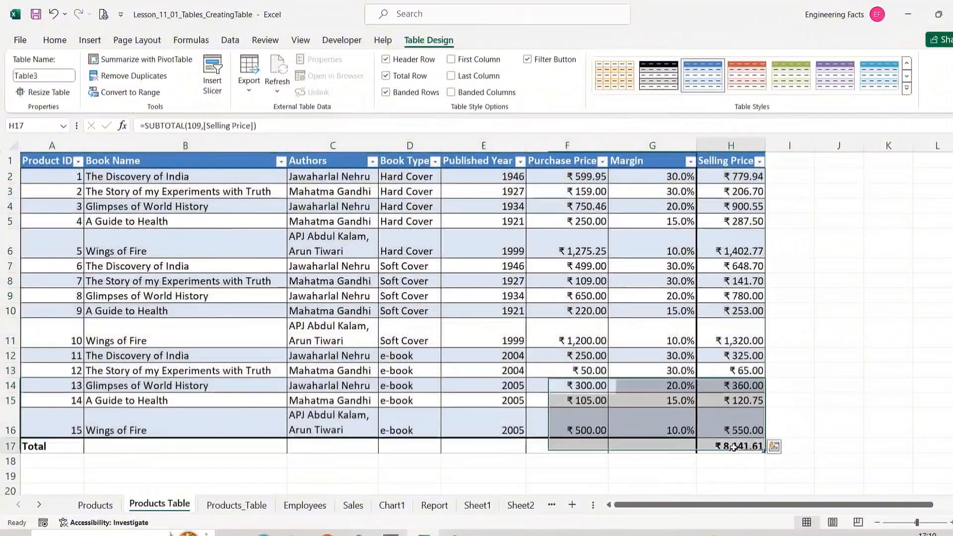
click(737, 448)
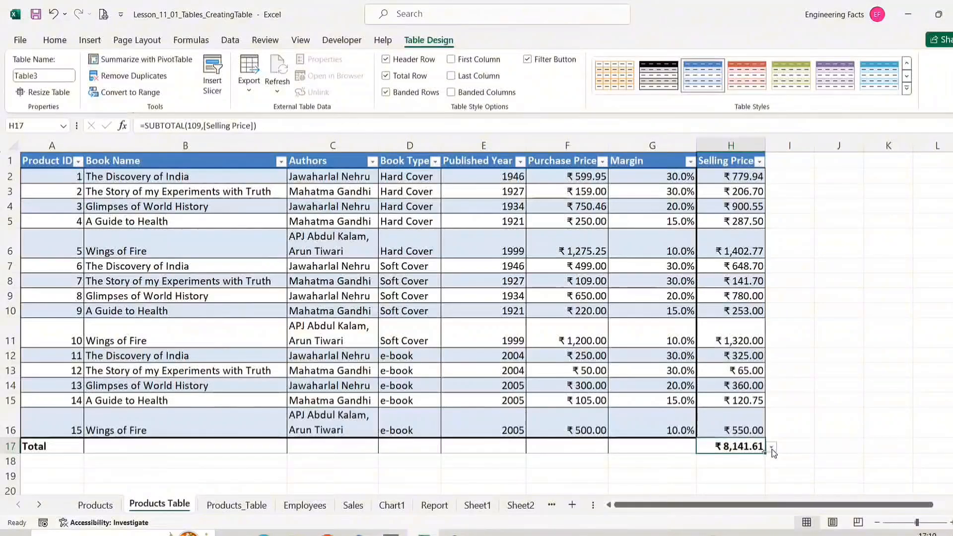
click(772, 448)
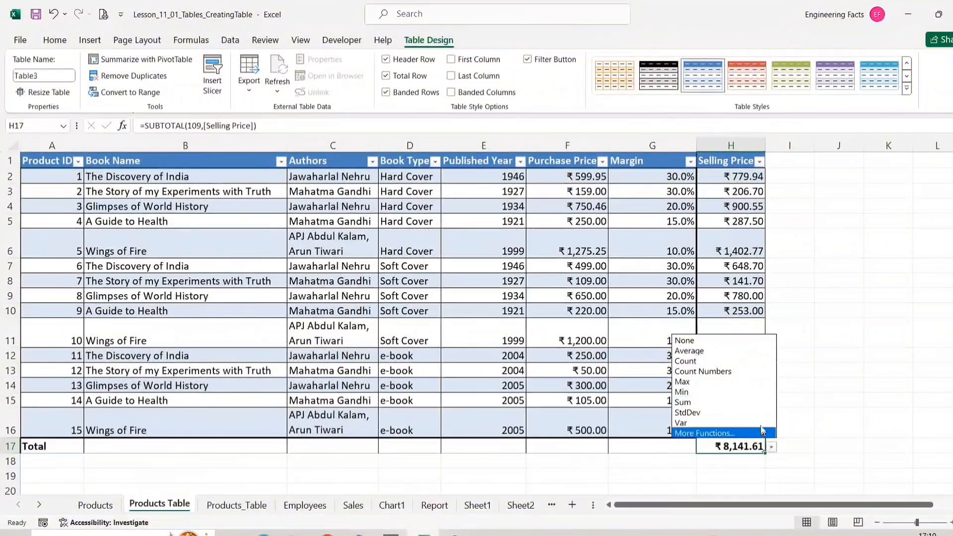
click(735, 356)
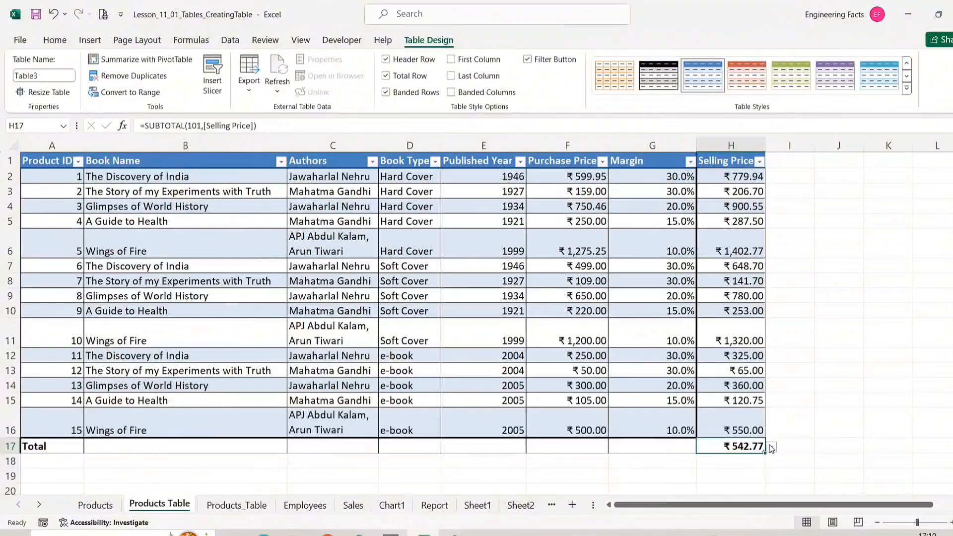
Switch the Selling Price calculation in the total row to Count and then to Max
click(771, 447)
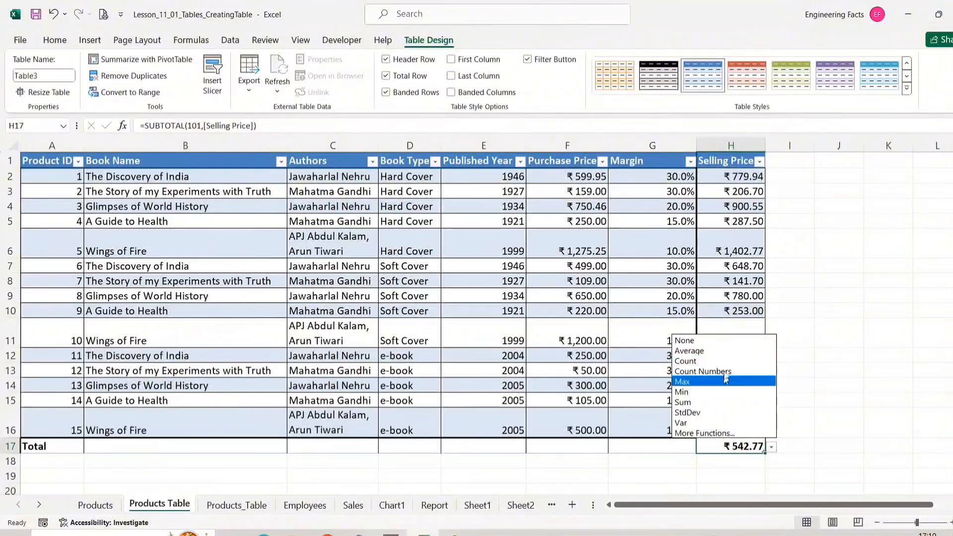
click(722, 361)
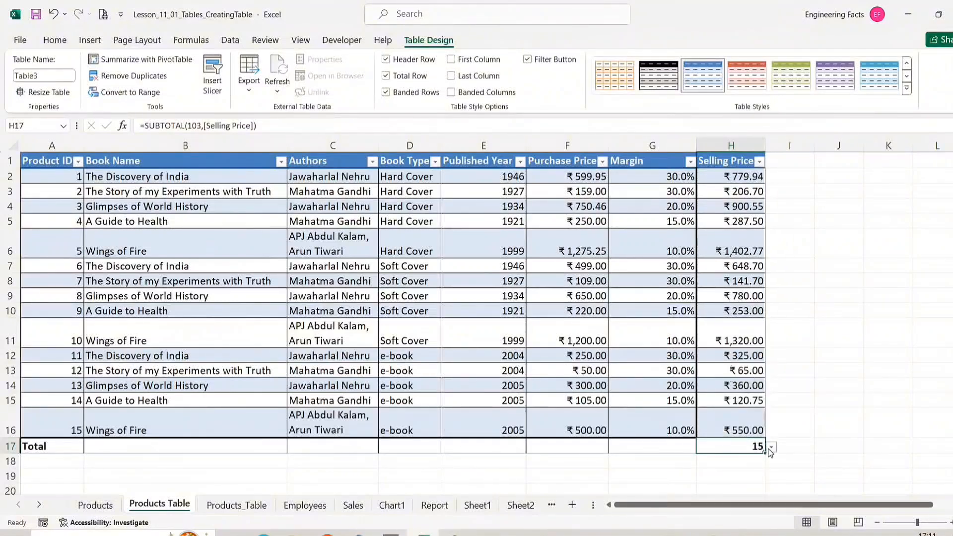
click(771, 447)
click(716, 382)
Open the choice of summary functions for the Selling Price cell in the total row
click(772, 447)
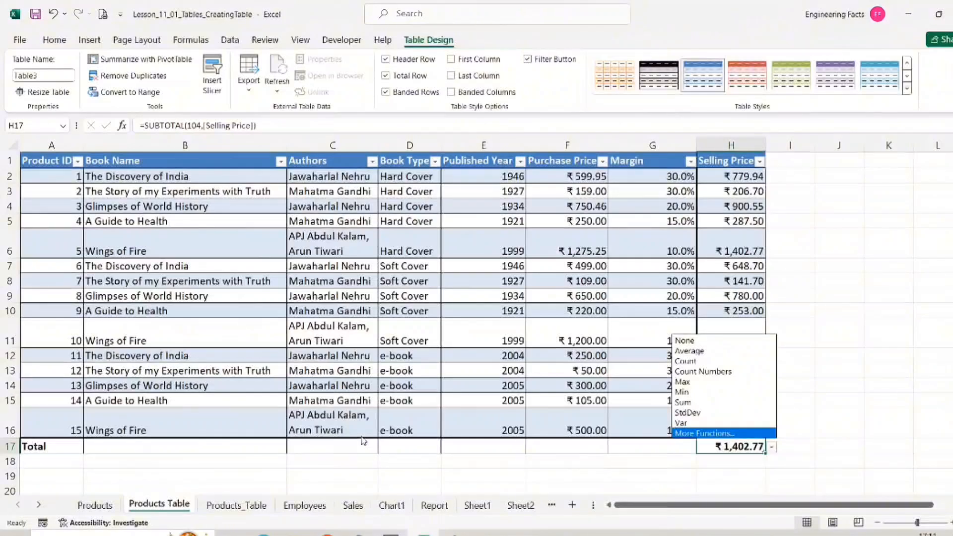